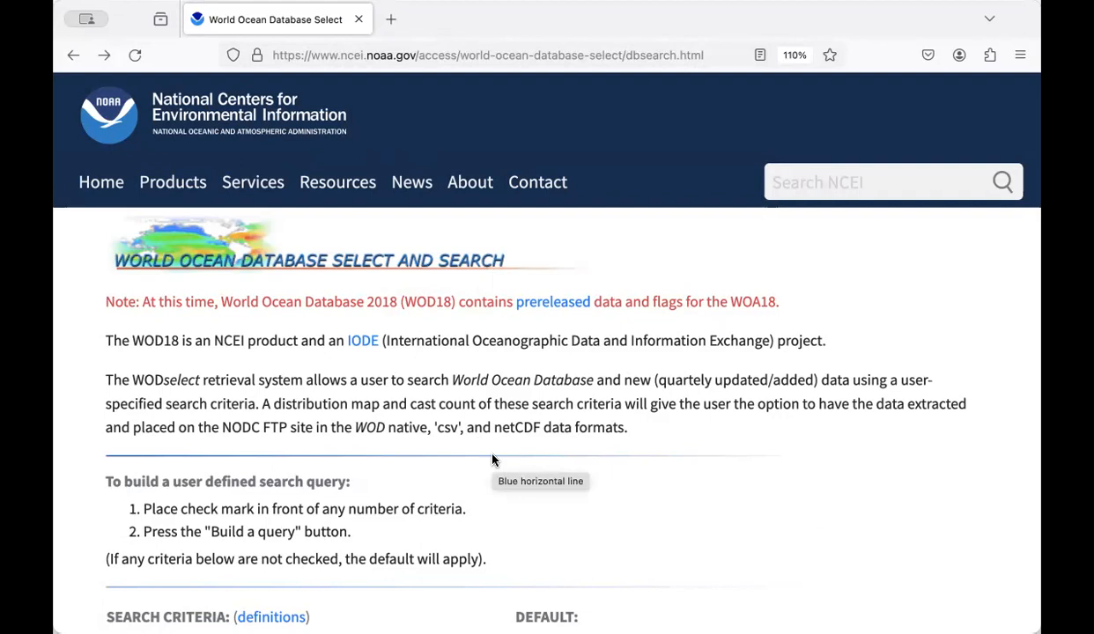
Build a query using the Observation Dates, Dataset and Ship/Platform search criteria
scroll(620, 445, "down", 3)
scroll(620, 445, "down", 3)
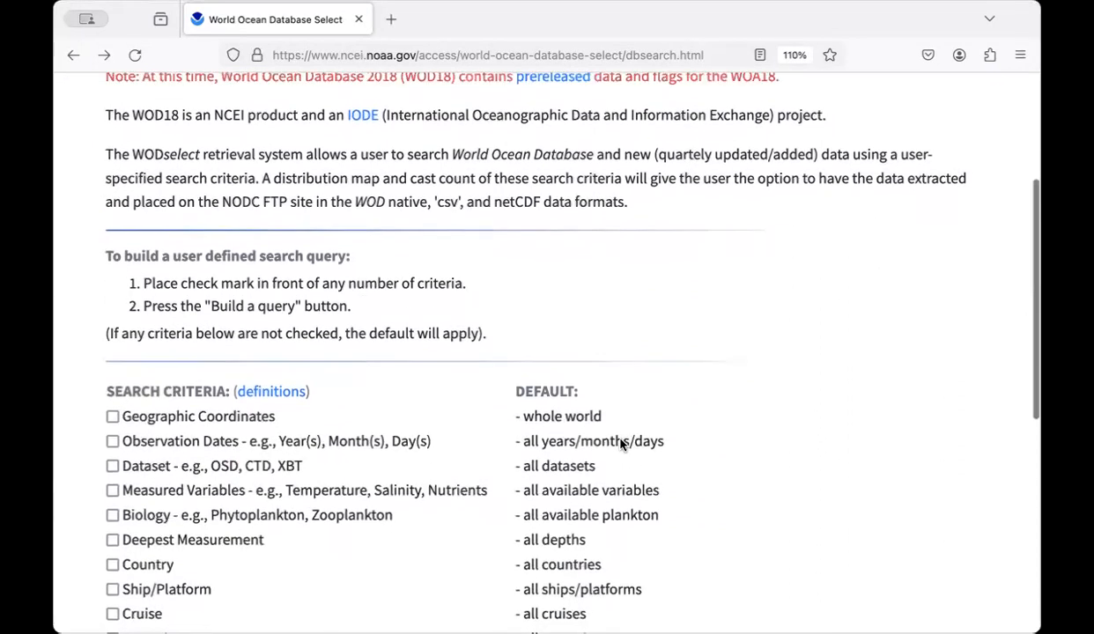
scroll(334, 352, "down", 5)
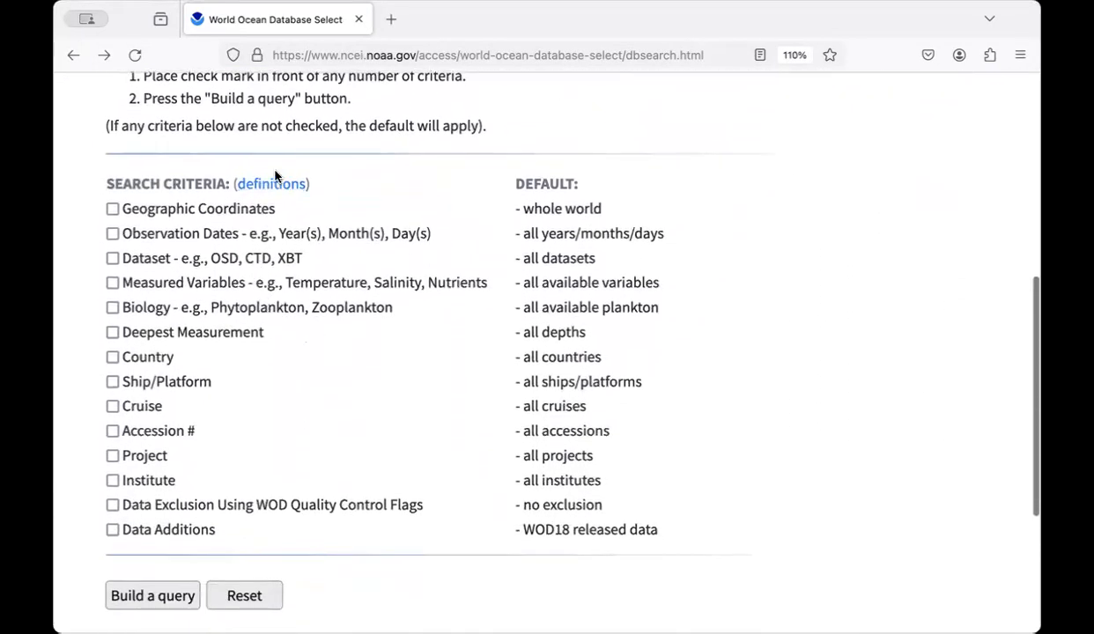
left_click(112, 234)
left_click(113, 259)
scroll(400, 426, "down", 1)
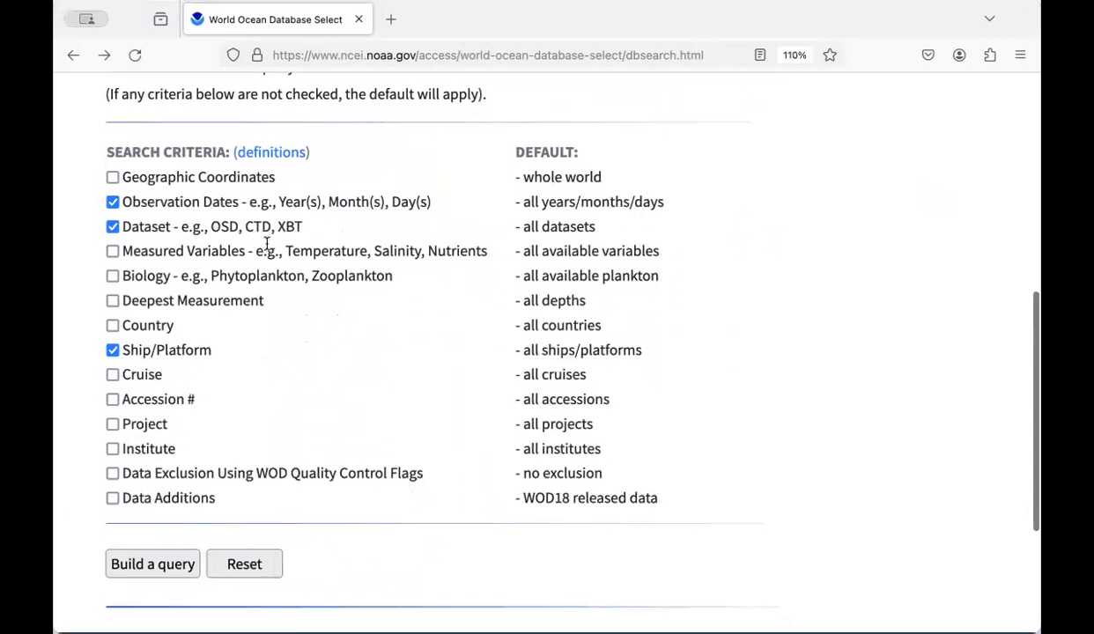
left_click(148, 565)
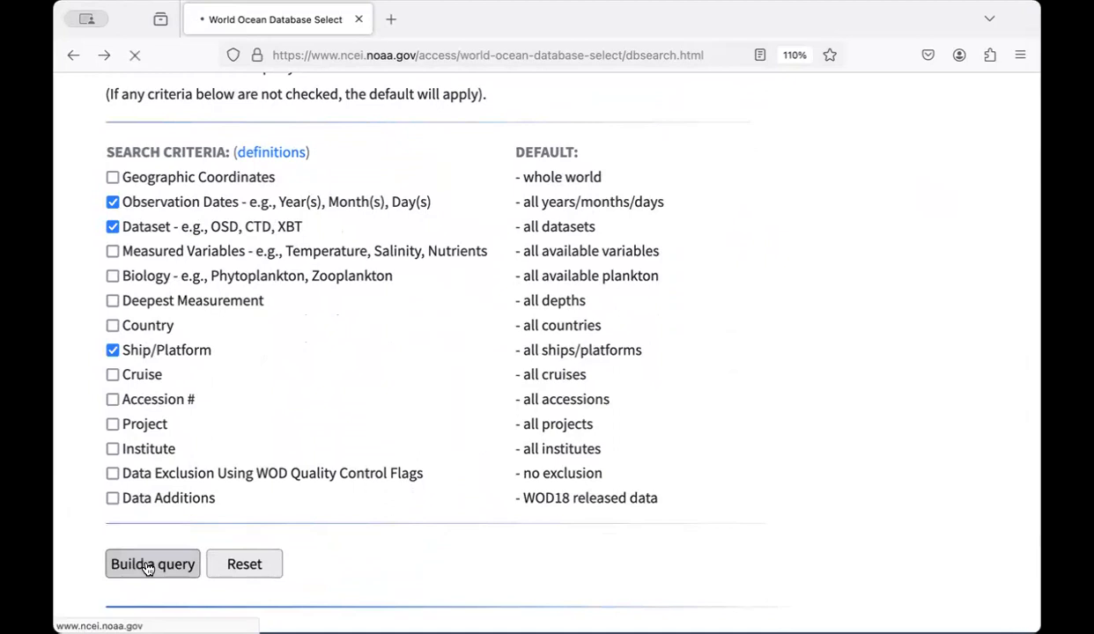
Set the start of the observation dates to year 1982, month 1, day 1
left_click(270, 502)
type("1982")
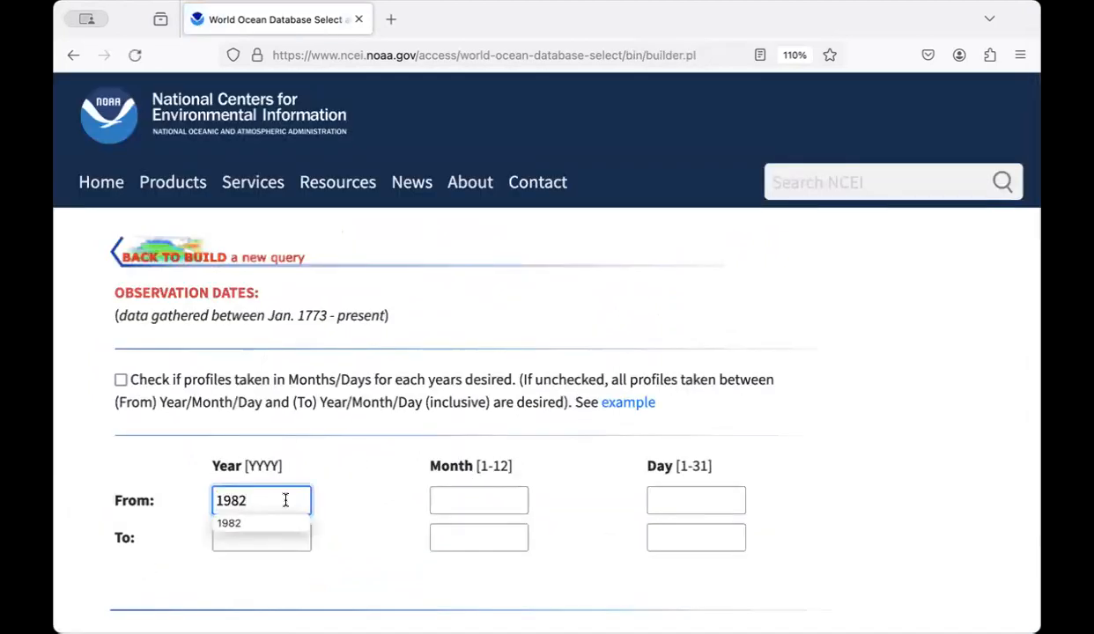
left_click(458, 501)
type("1")
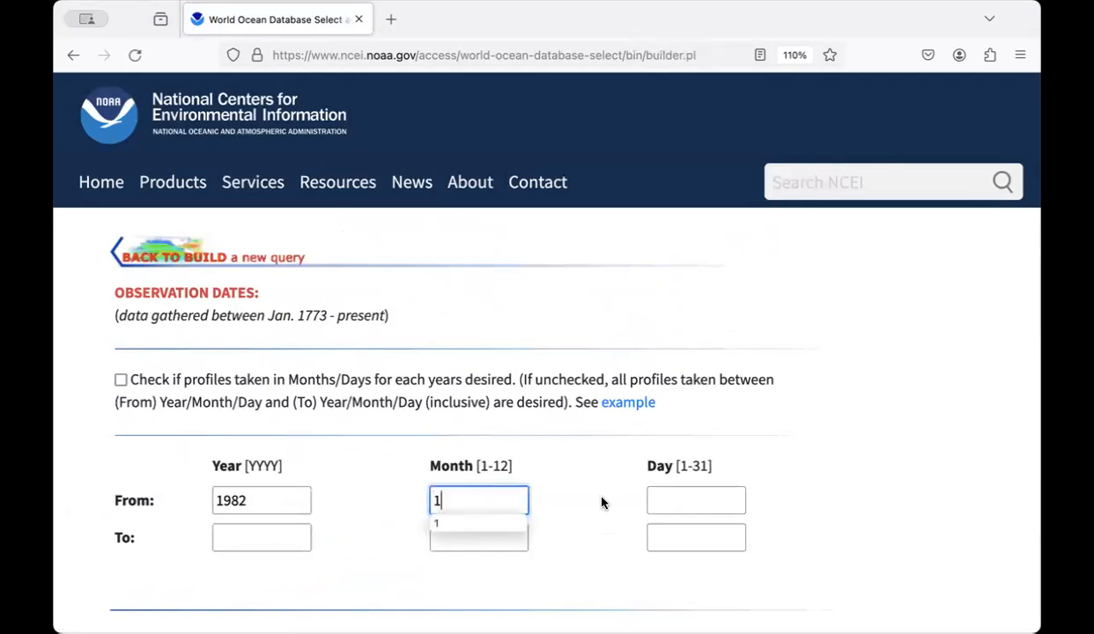
left_click(675, 495)
type("1")
Set the end of the observation dates to year 1984, month 1, day 1
left_click(288, 528)
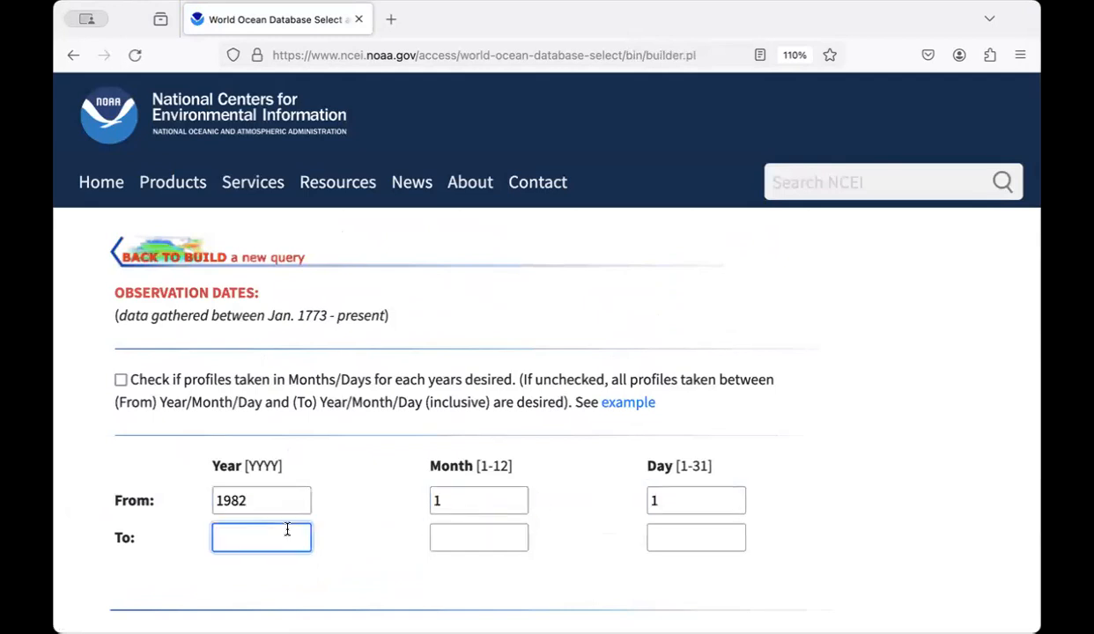
type("19")
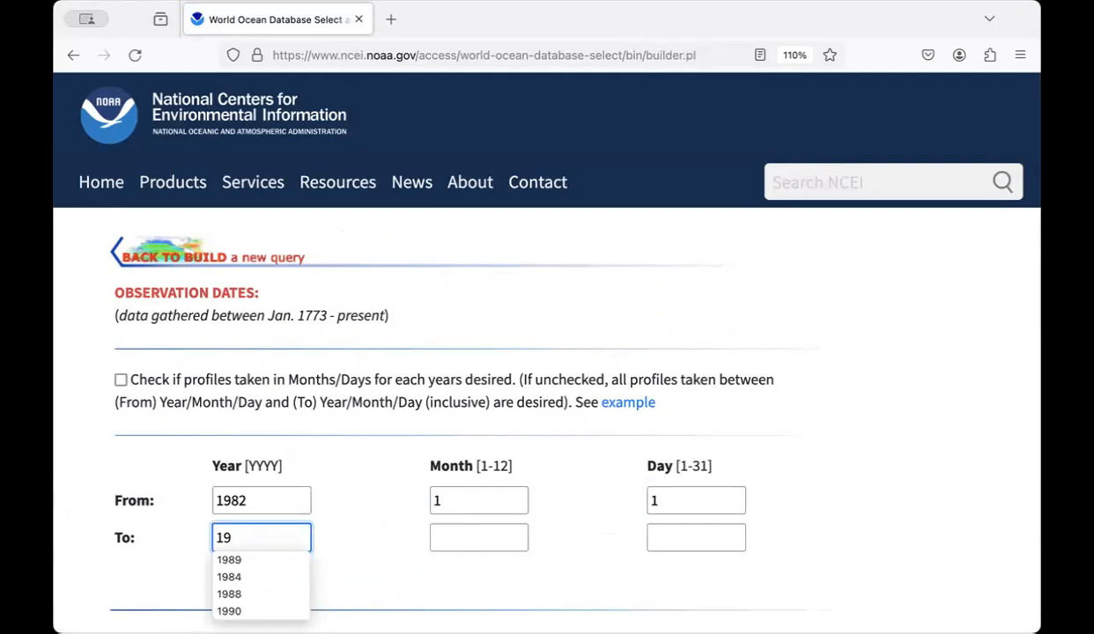
type("84")
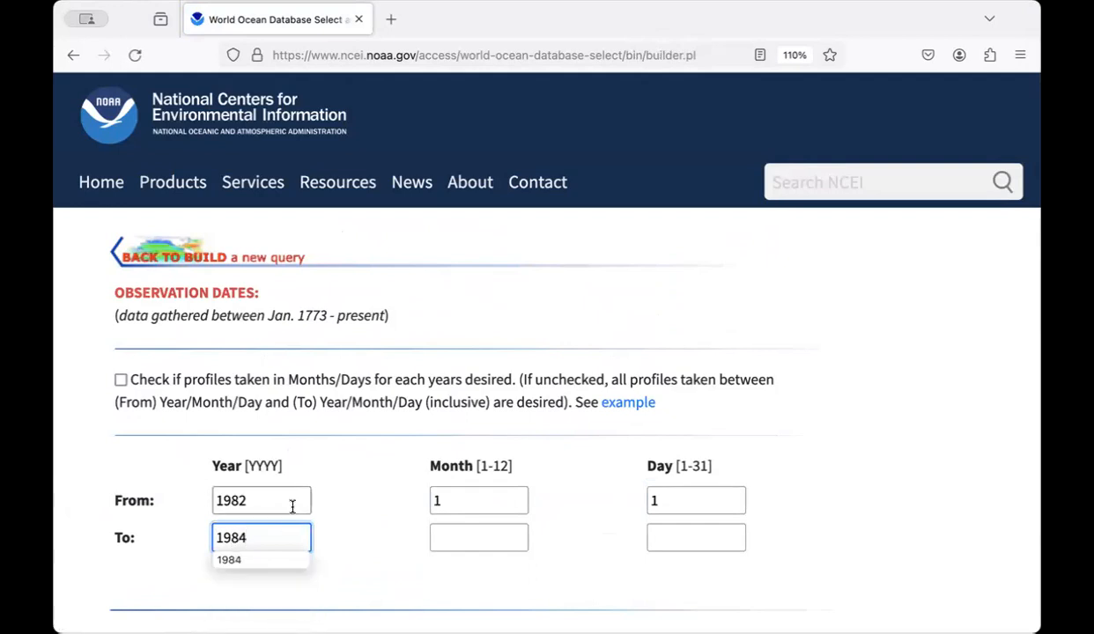
left_click(461, 543)
type("1")
left_click(654, 541)
type("1")
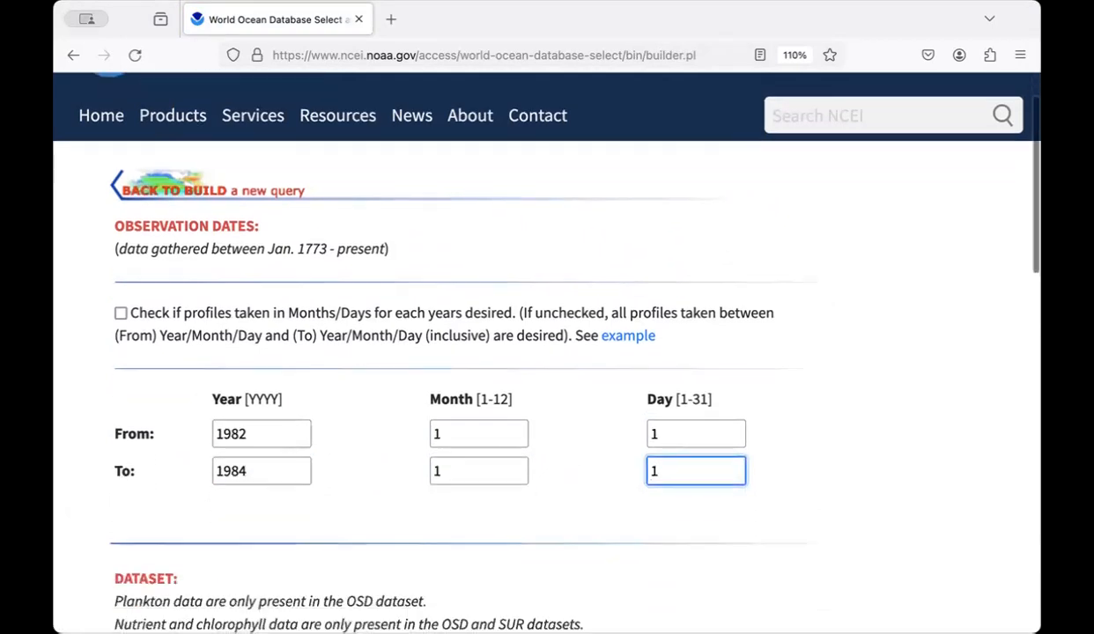
Restrict the dataset selection to High Resolution CTD/XCTD (CTD) by deselecting the other instrument types
scroll(655, 540, "down", 5)
scroll(307, 317, "down", 3)
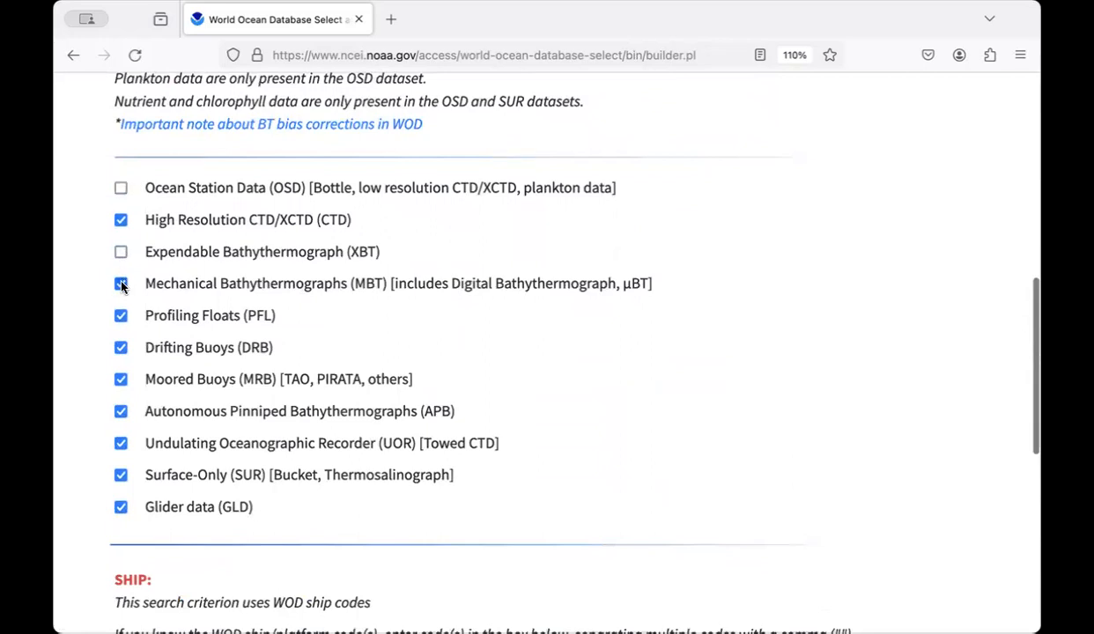
left_click(121, 352)
left_click(120, 317)
left_click(120, 379)
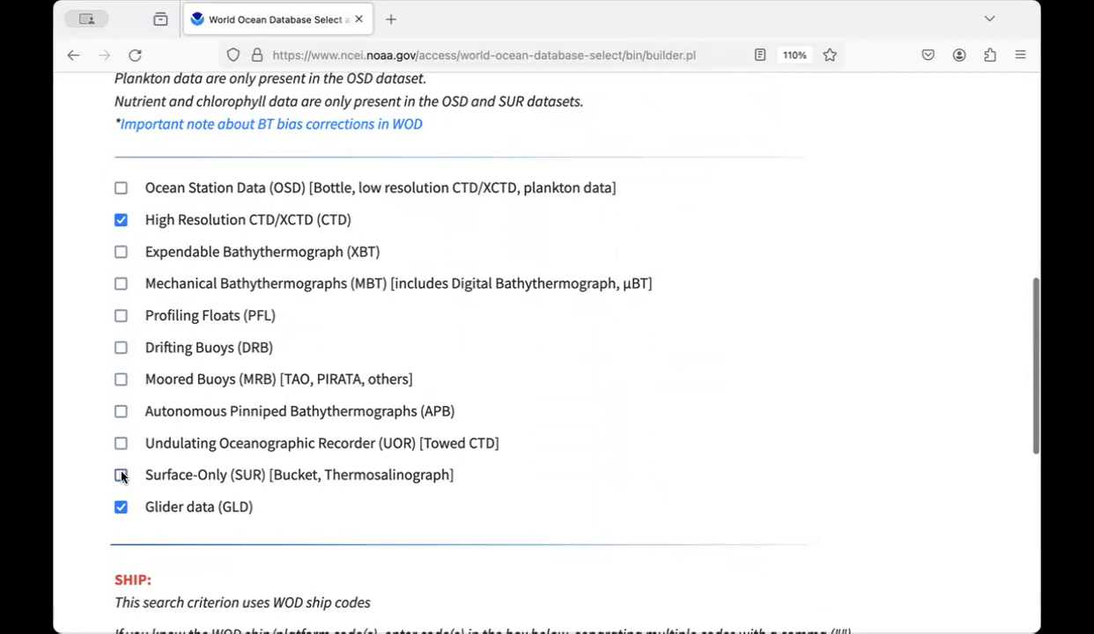
Look up the WOD ship code by searching for the ship name "endeavor"
scroll(146, 496, "down", 5)
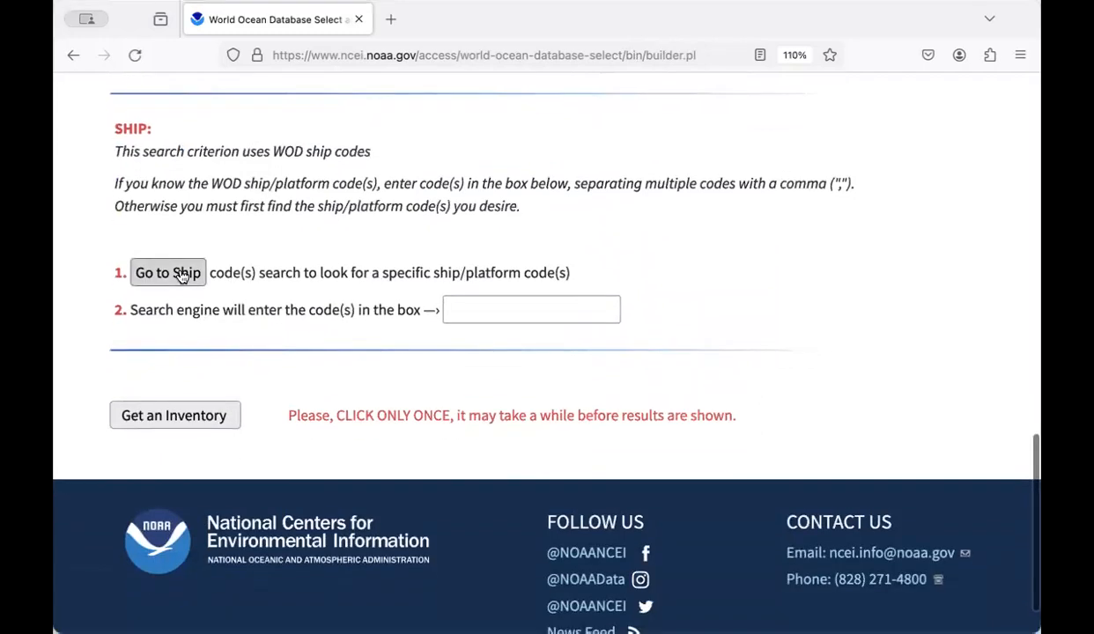
left_click(181, 275)
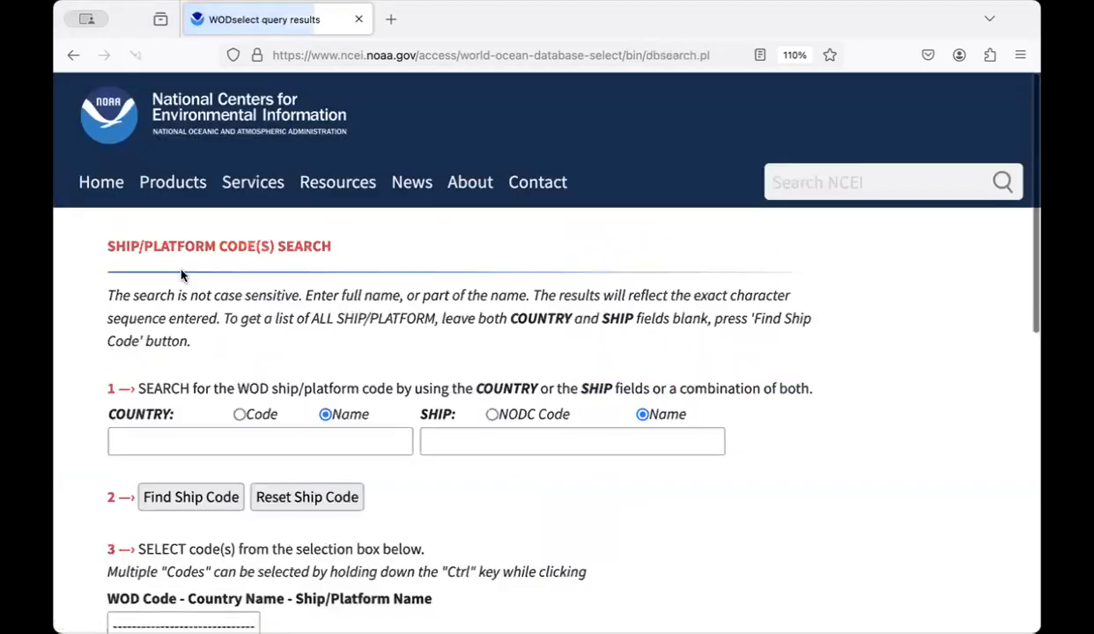
scroll(386, 421, "down", 1)
left_click(460, 434)
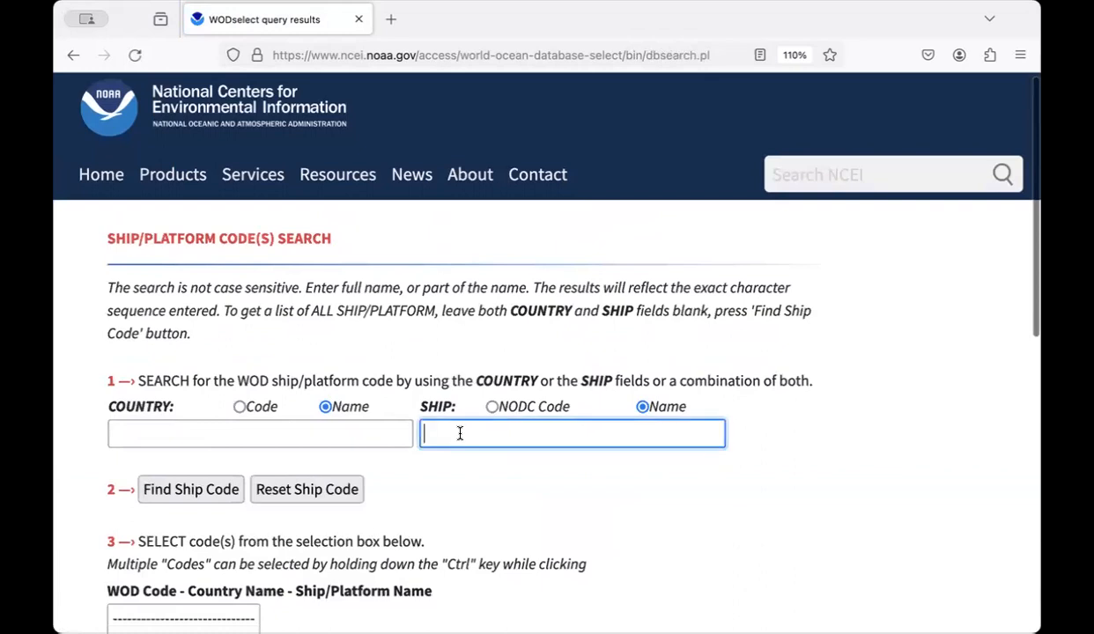
type("en")
left_click(462, 455)
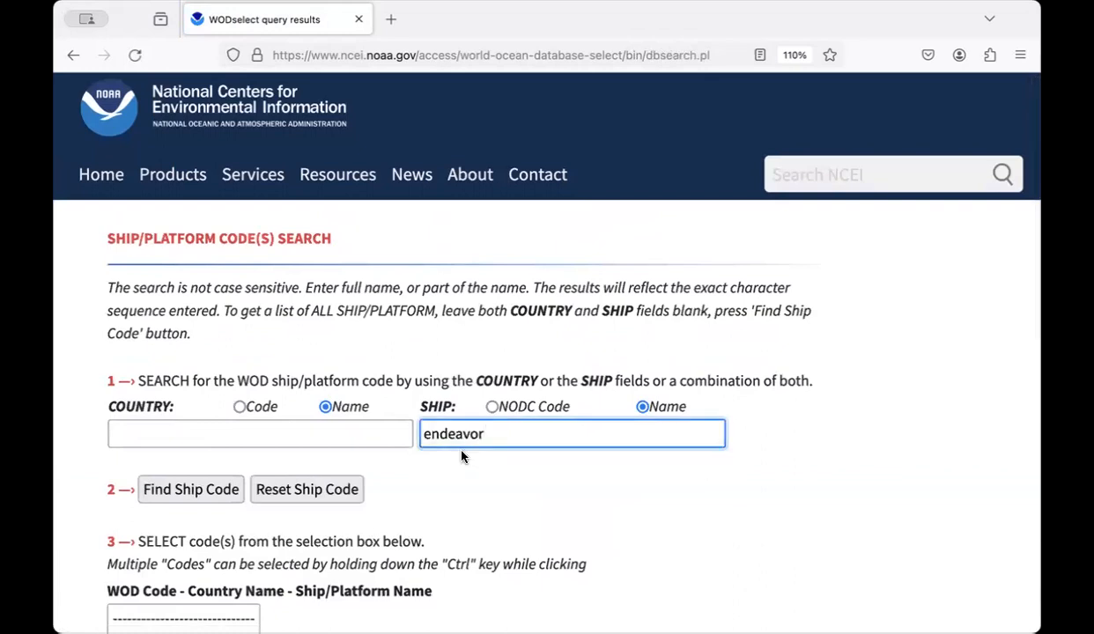
left_click(224, 490)
Select the USA research vessel ENDEAVOR with WOD code 2809 and submit it to the query
scroll(441, 474, "down", 1)
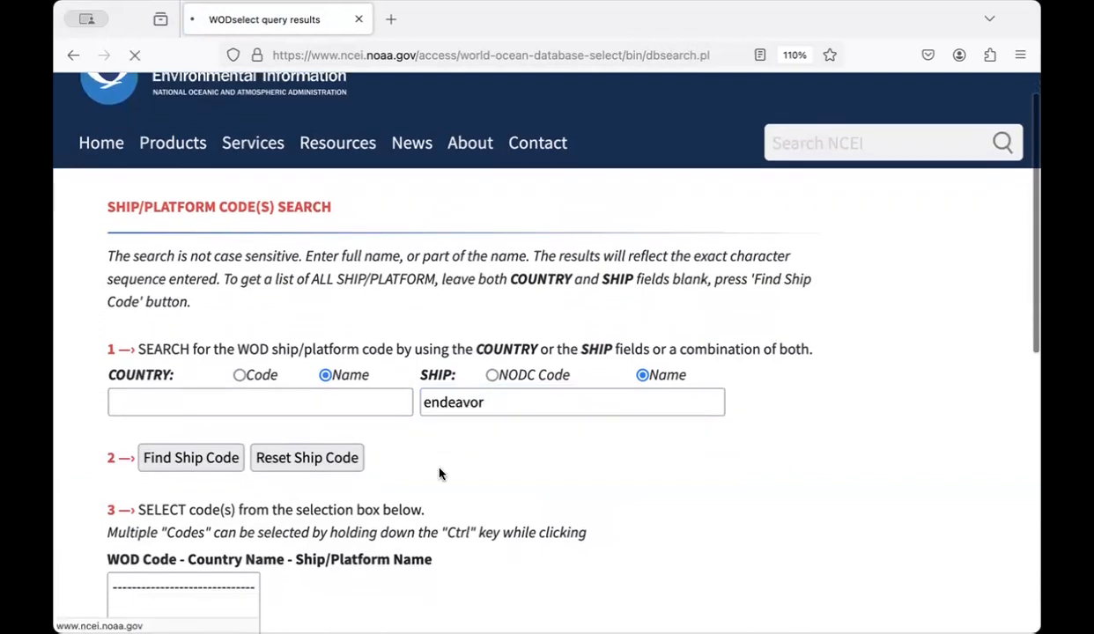
scroll(440, 474, "down", 3)
scroll(440, 473, "down", 1)
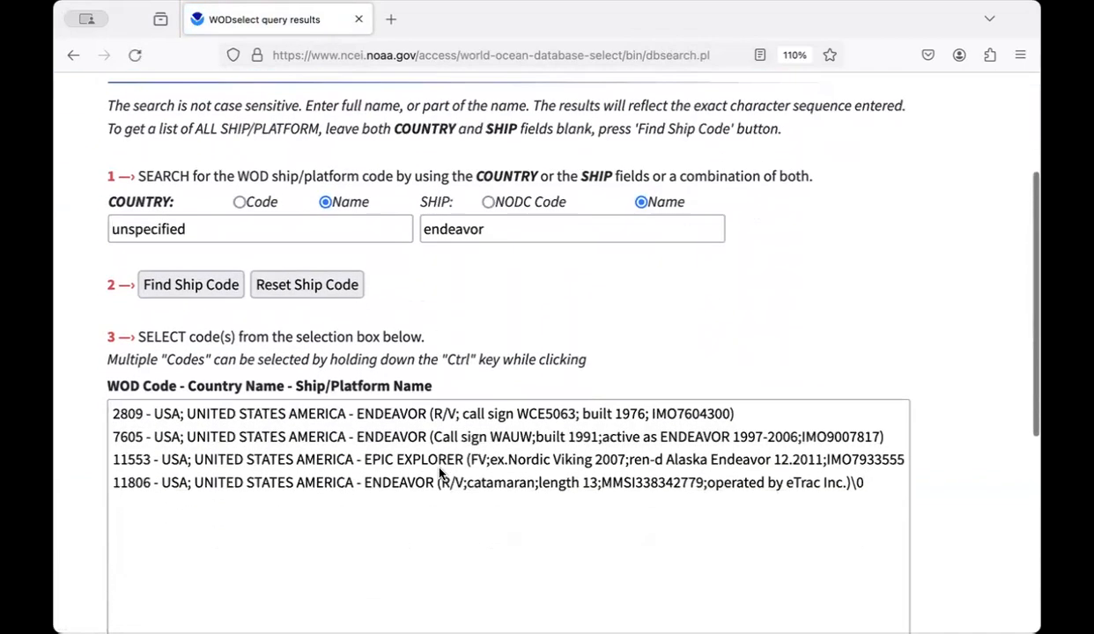
left_click(485, 422)
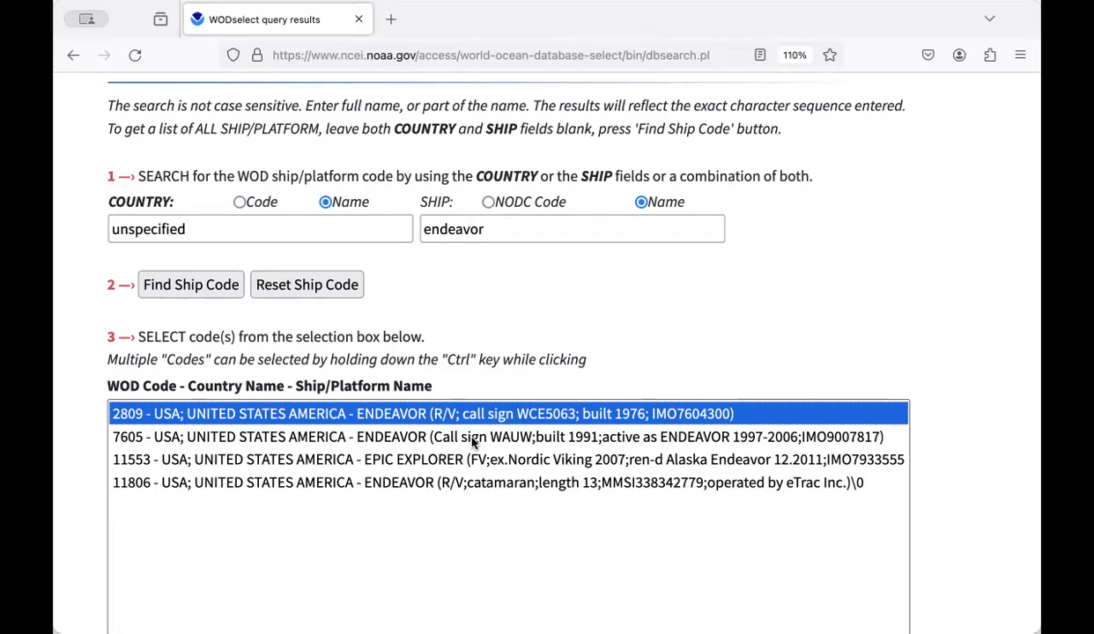
scroll(473, 443, "down", 5)
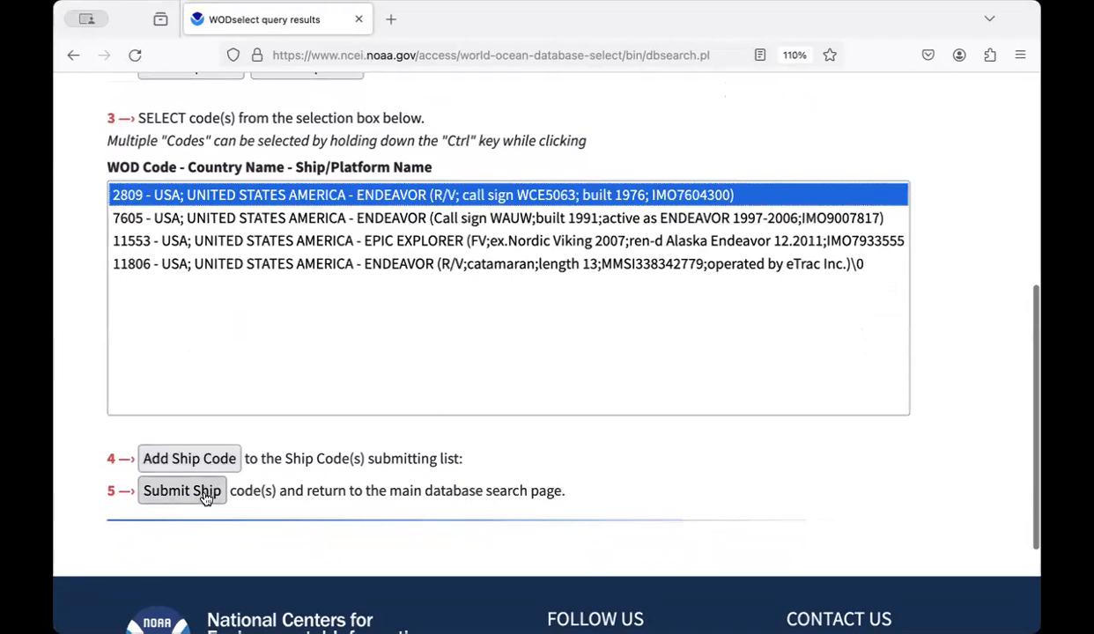
left_click(205, 499)
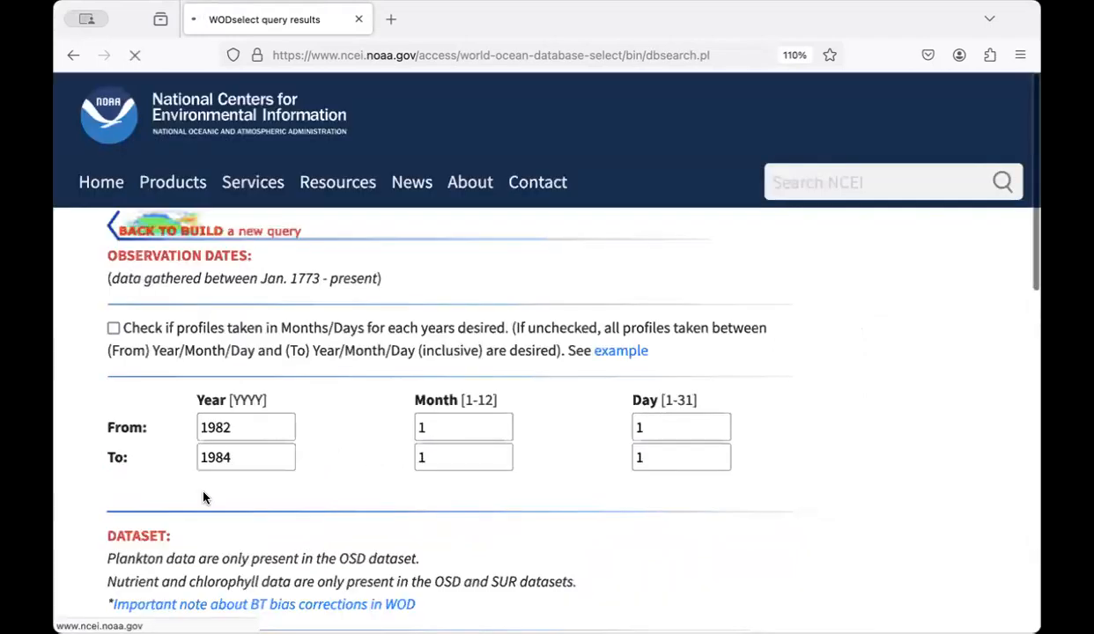
Request an inventory of the casts that match the completed query
scroll(204, 498, "down", 5)
scroll(203, 497, "down", 5)
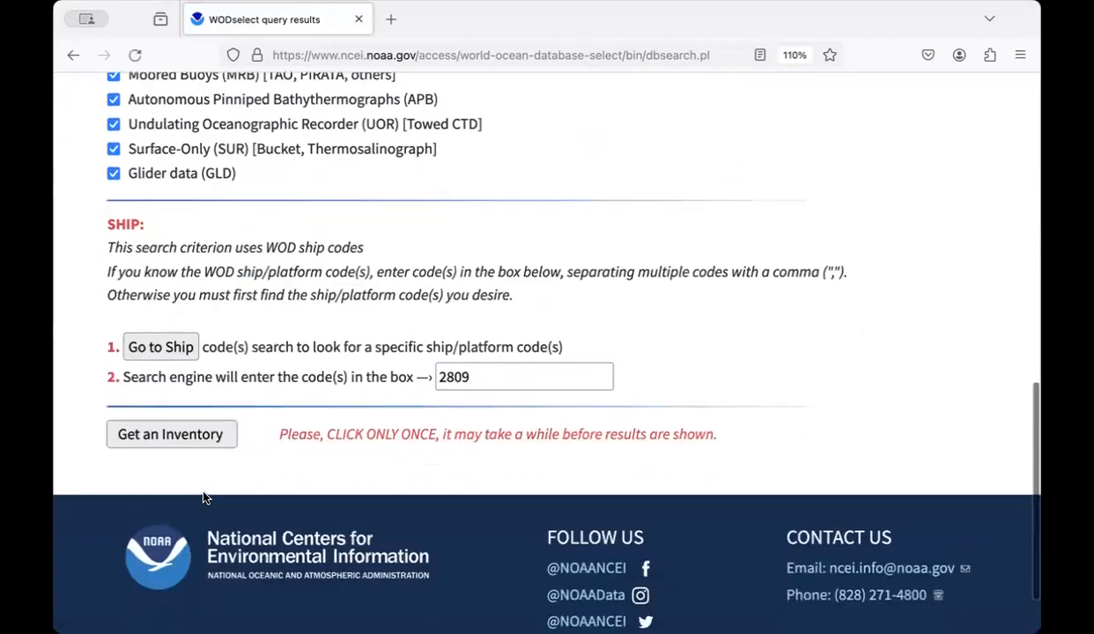
left_click(196, 424)
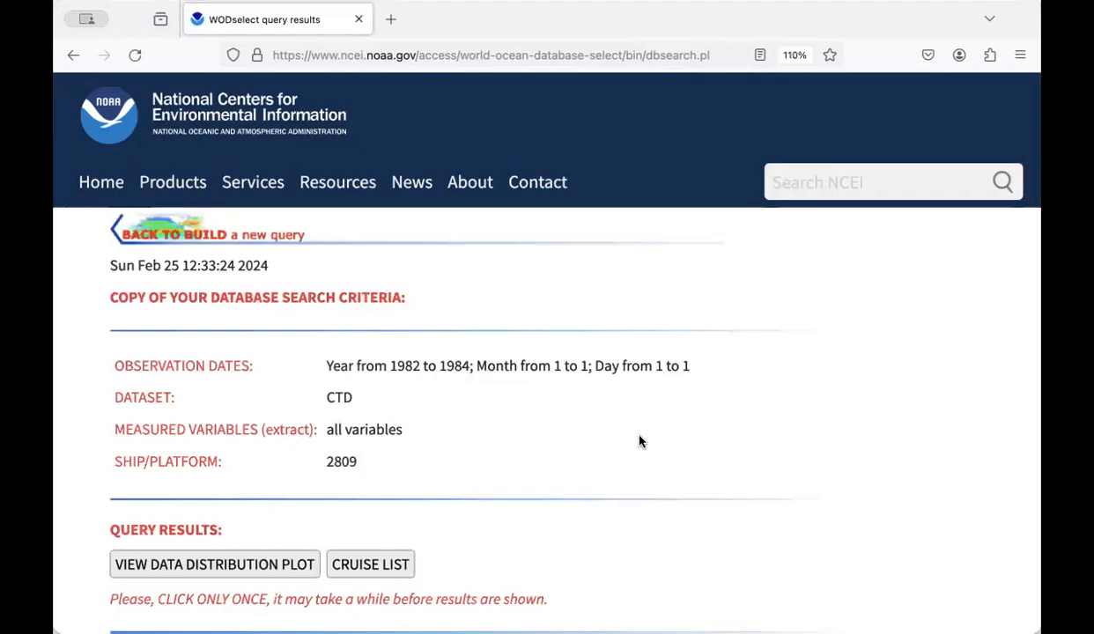
Review the search criteria, cast count and file size estimates, and proceed to the data download options
scroll(641, 441, "down", 3)
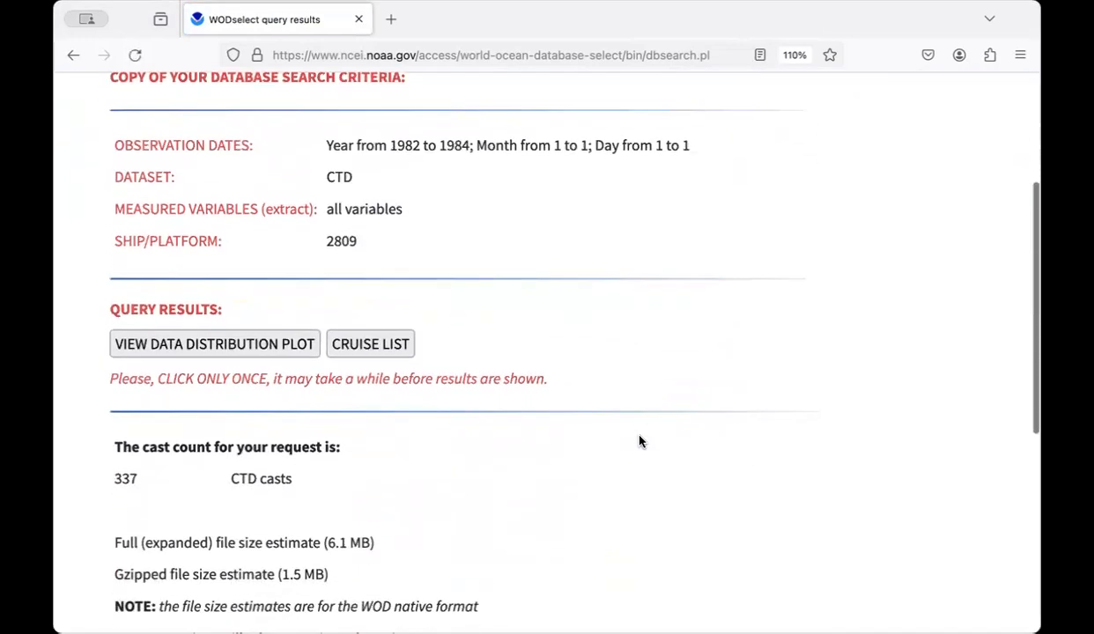
scroll(641, 441, "down", 4)
scroll(640, 441, "up", 4)
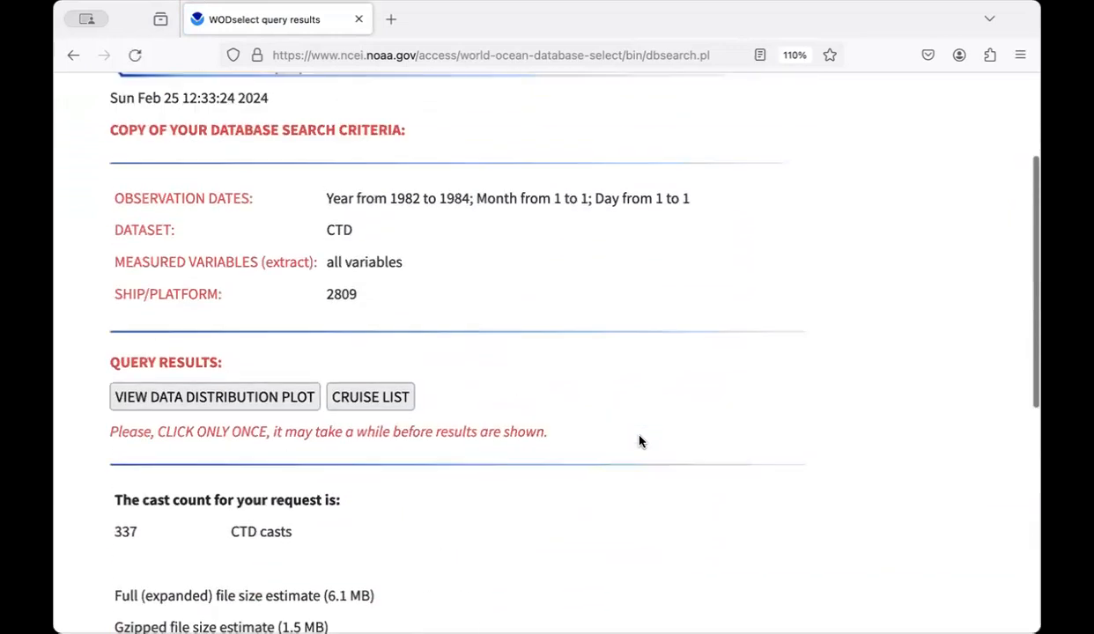
scroll(641, 441, "up", 2)
scroll(507, 405, "down", 1)
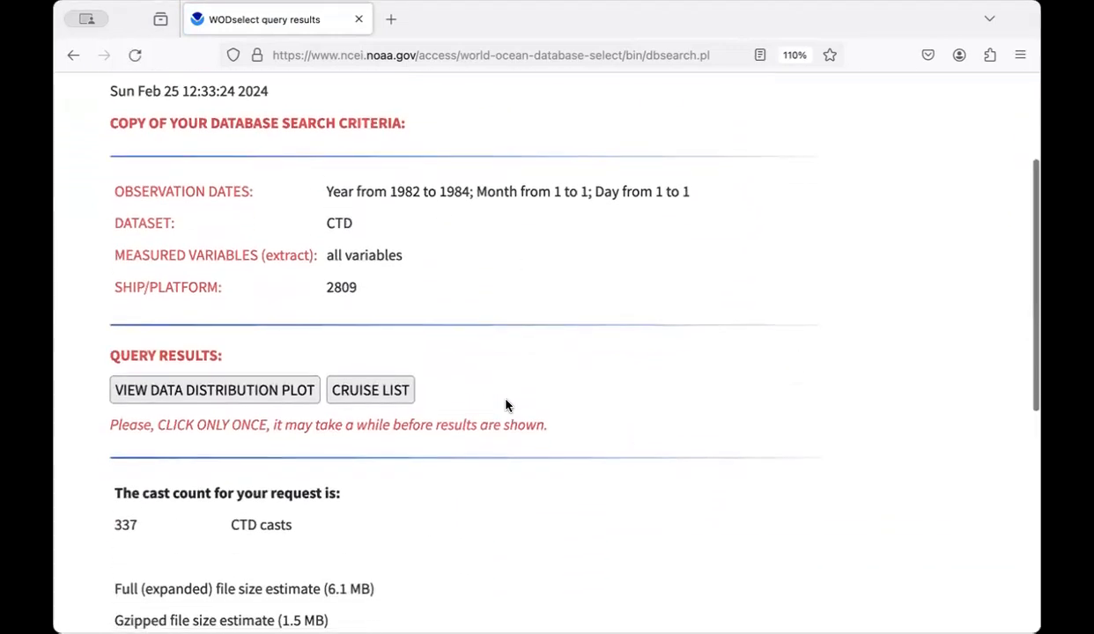
scroll(506, 405, "down", 1)
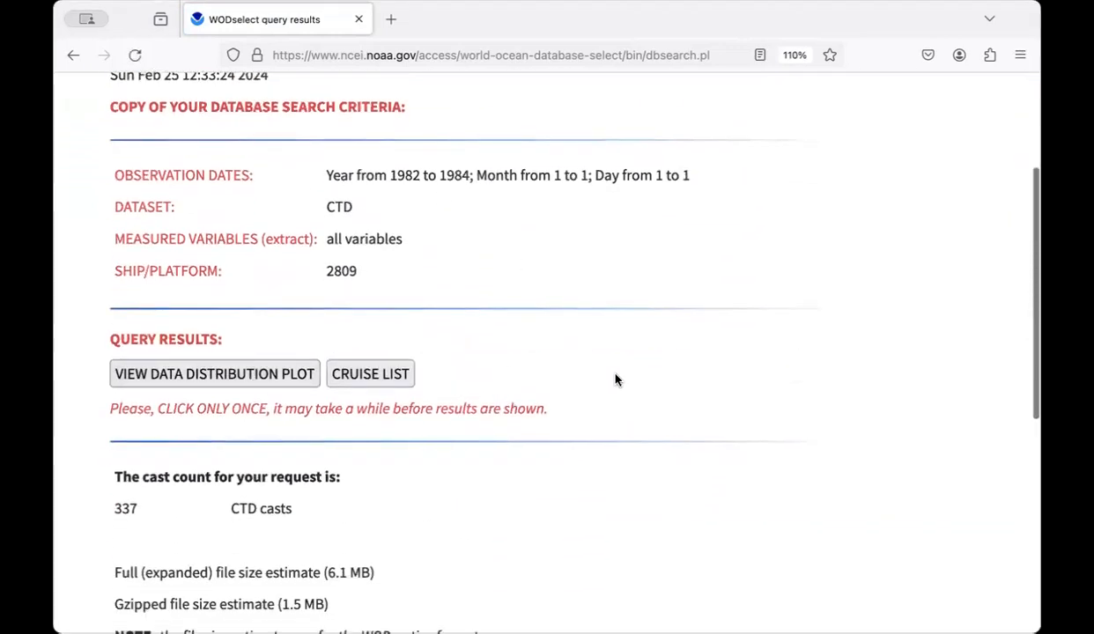
scroll(616, 380, "down", 3)
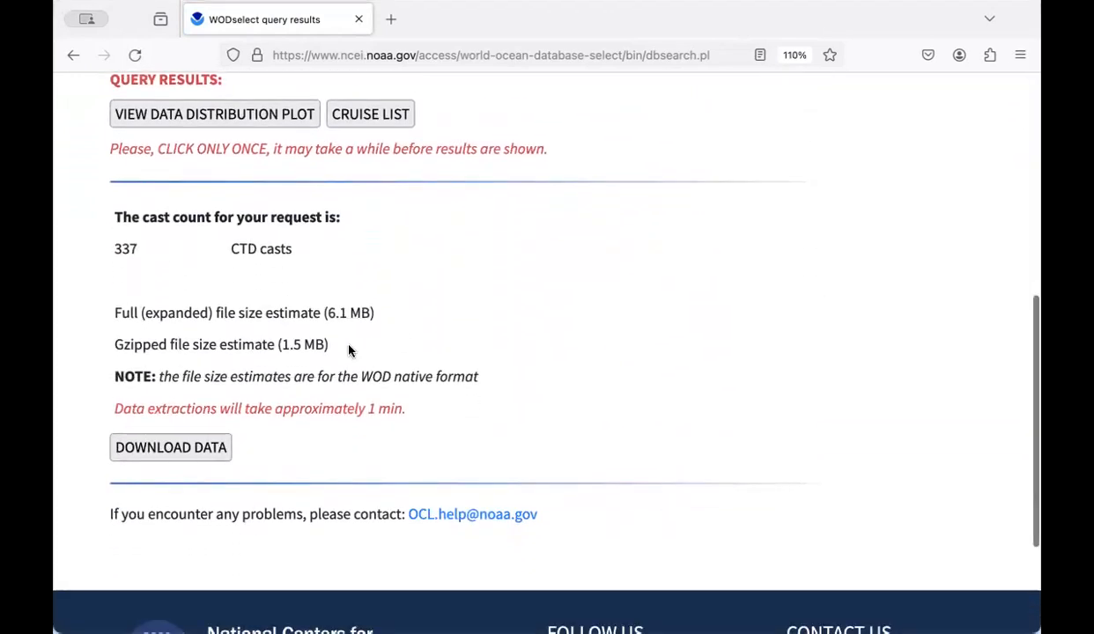
left_click(201, 449)
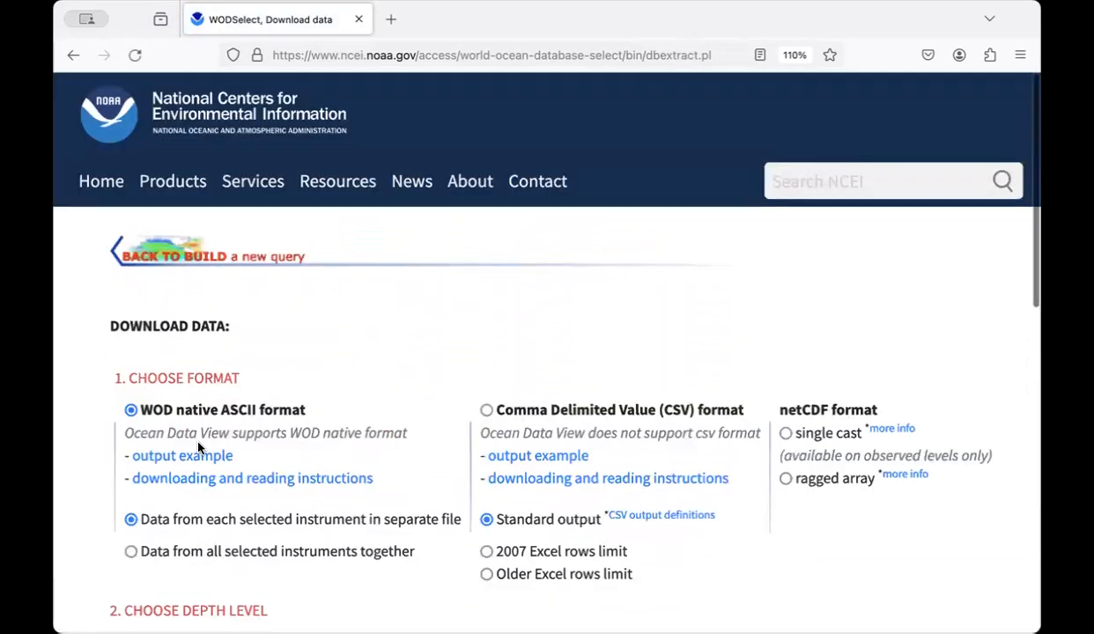
Choose the netCDF single cast format for the data download
scroll(198, 448, "down", 3)
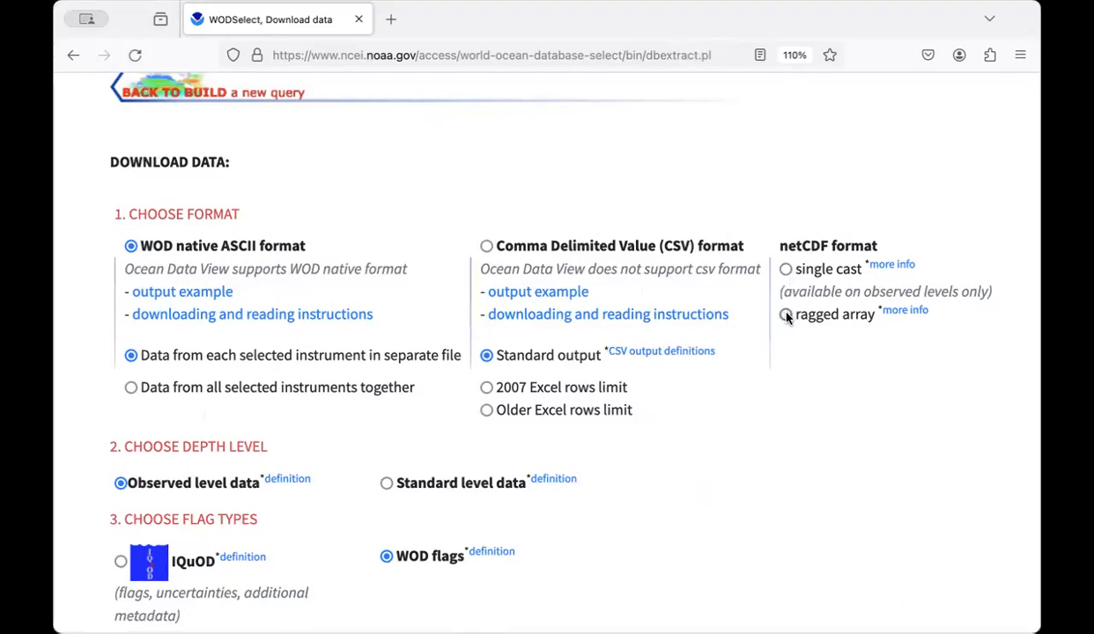
left_click(786, 270)
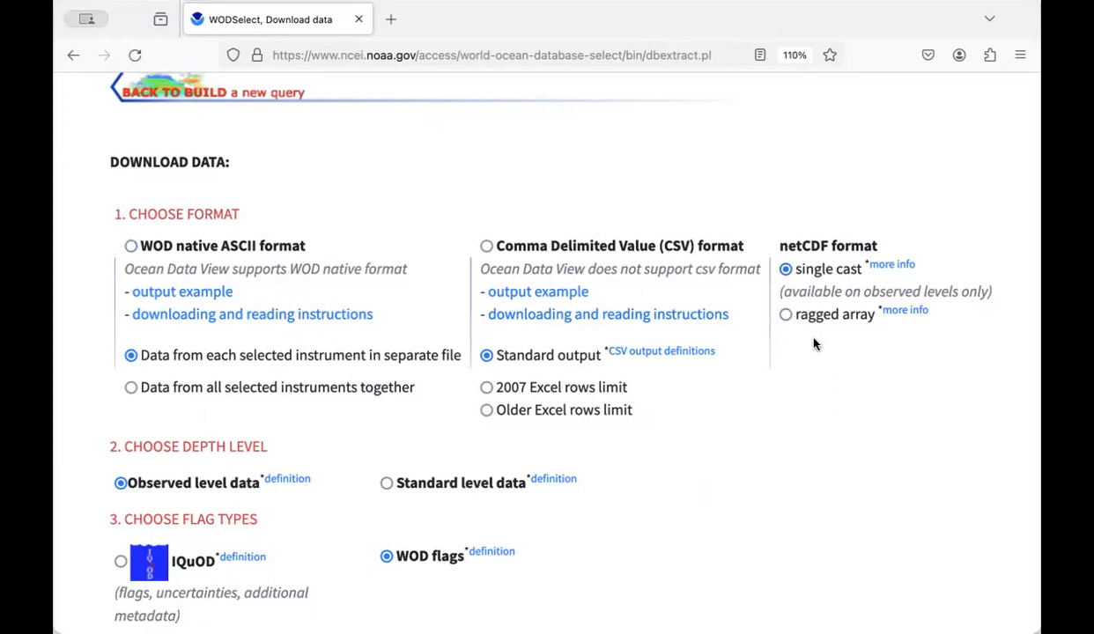
scroll(814, 344, "down", 1)
scroll(814, 343, "down", 2)
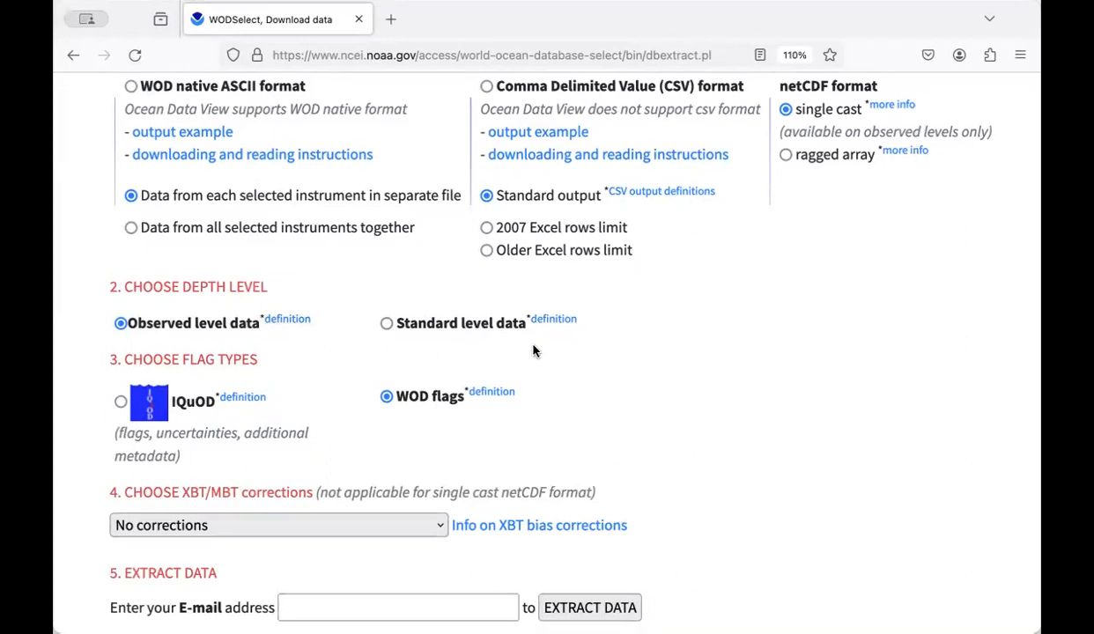
Enter the notification e-mail address and submit the data extraction request with WOD flags and no XBT/MBT corrections
scroll(533, 351, "down", 1)
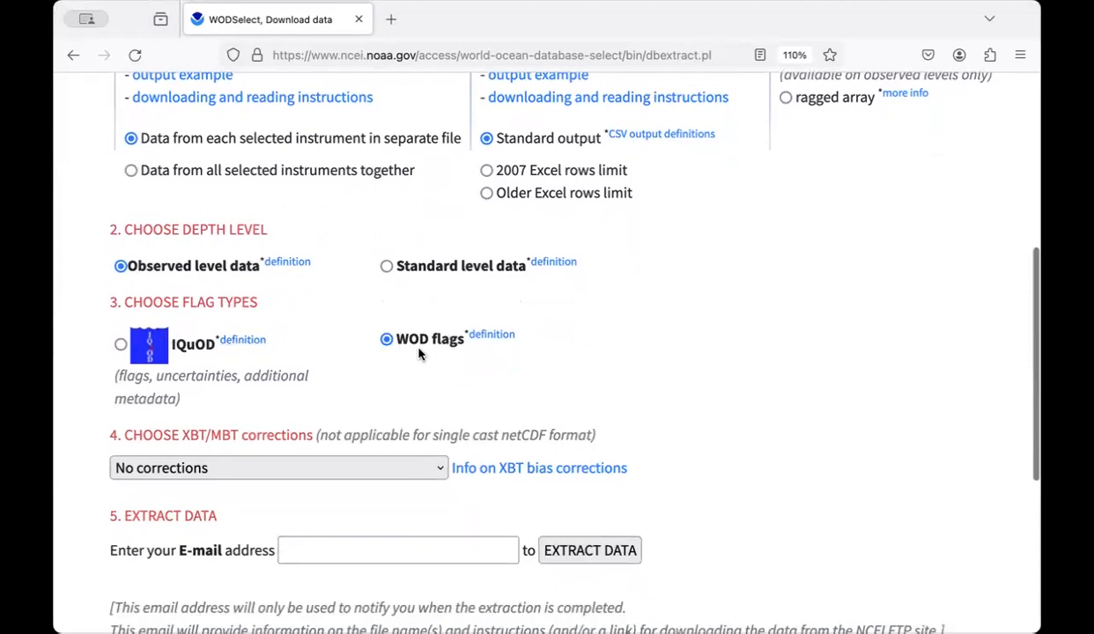
scroll(430, 411, "down", 3)
scroll(431, 411, "down", 2)
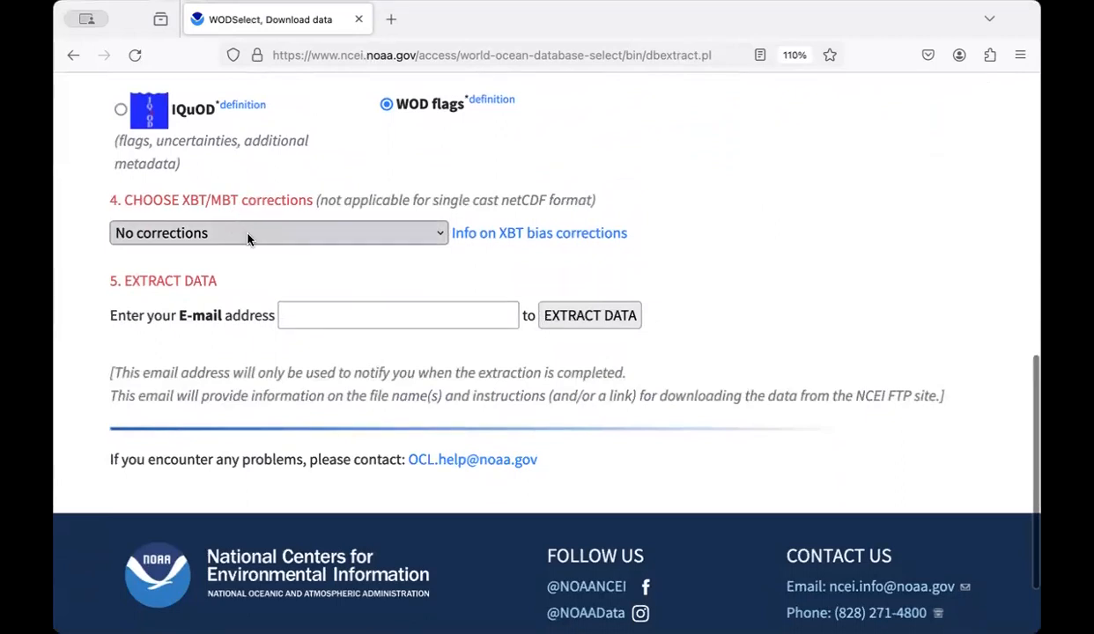
left_click(318, 318)
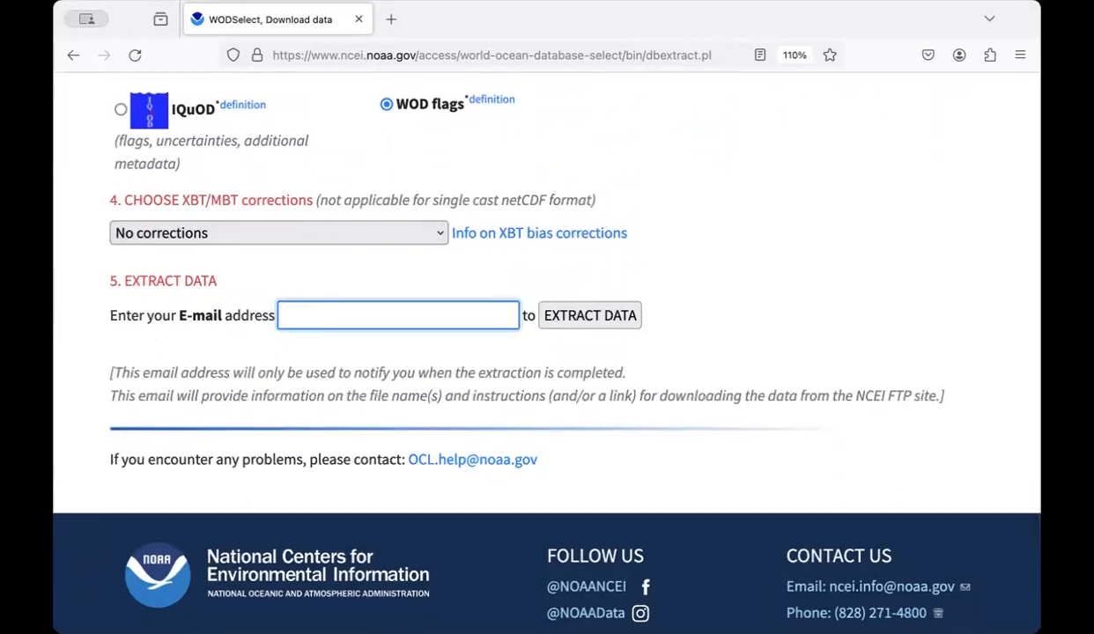
type("da")
left_click(328, 338)
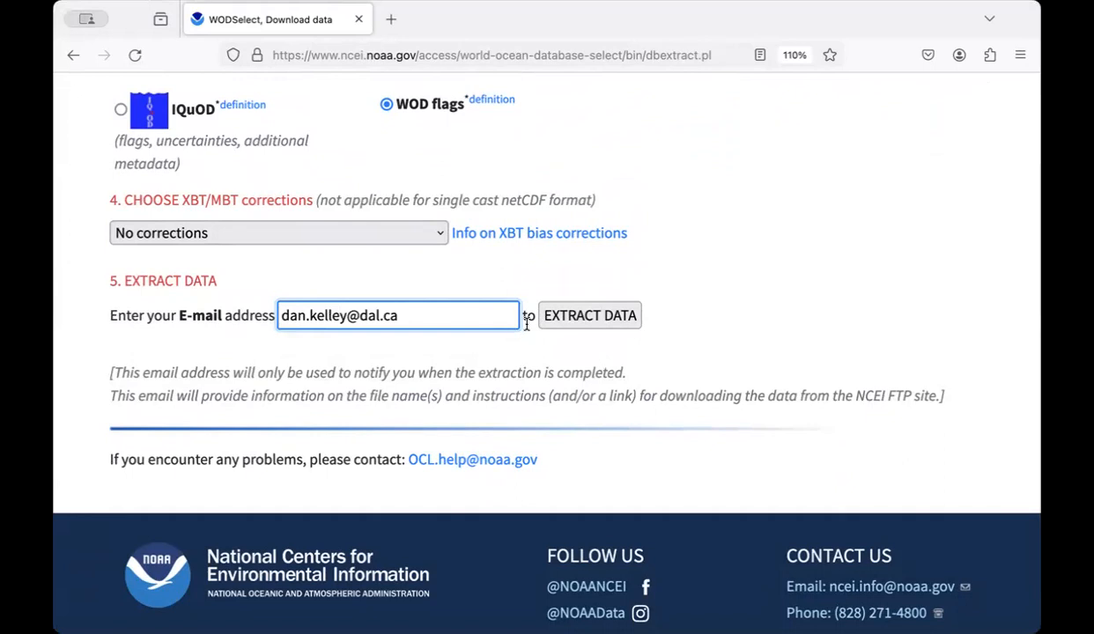
left_click(571, 322)
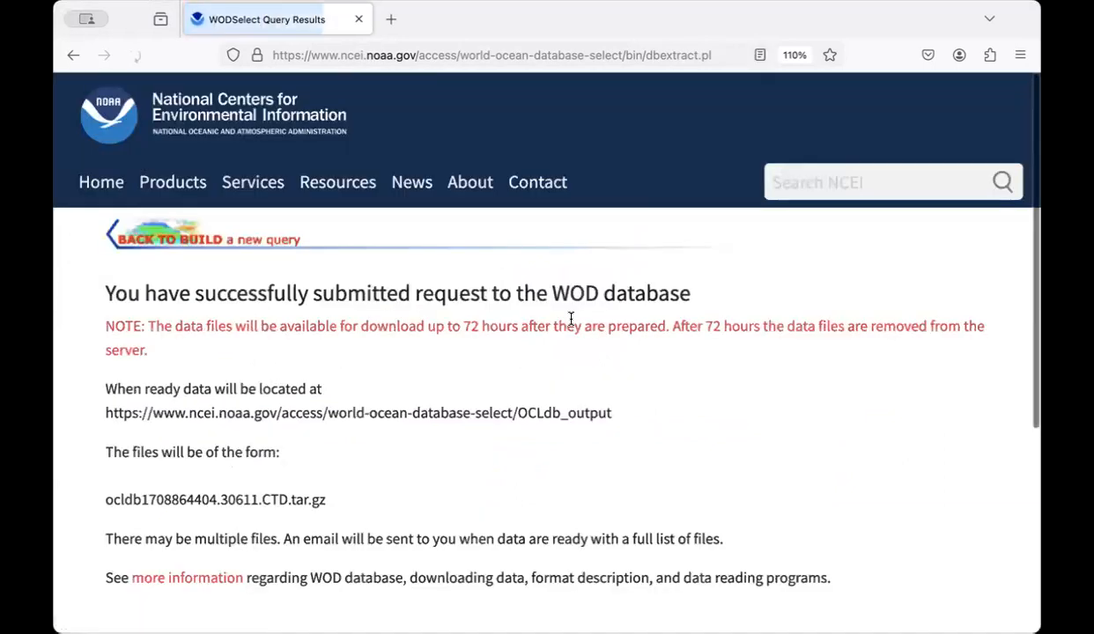
scroll(571, 318, "down", 2)
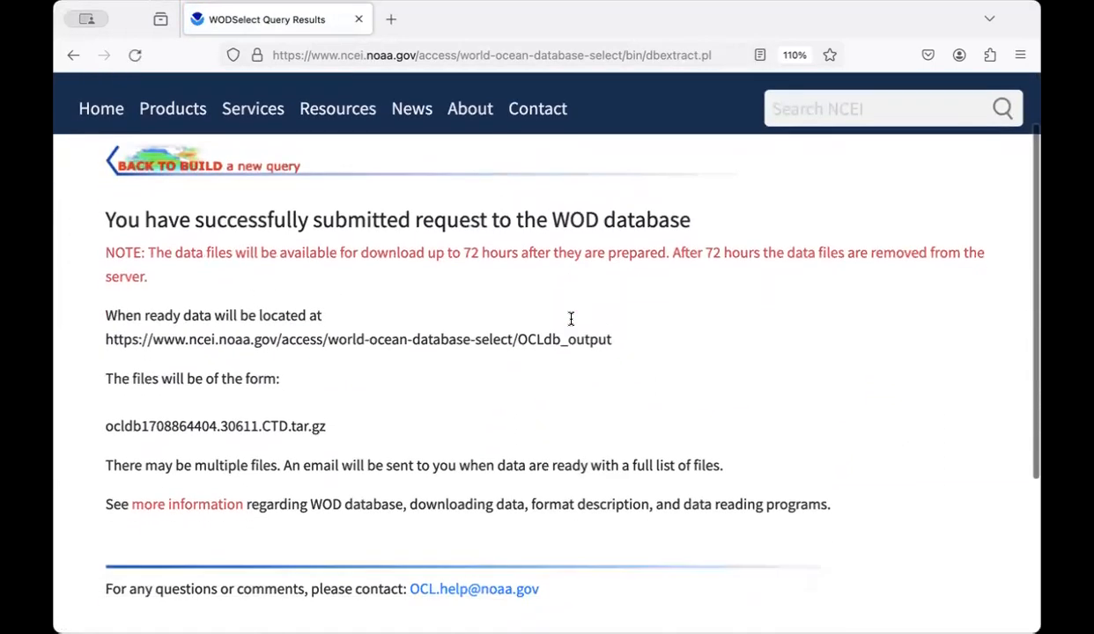